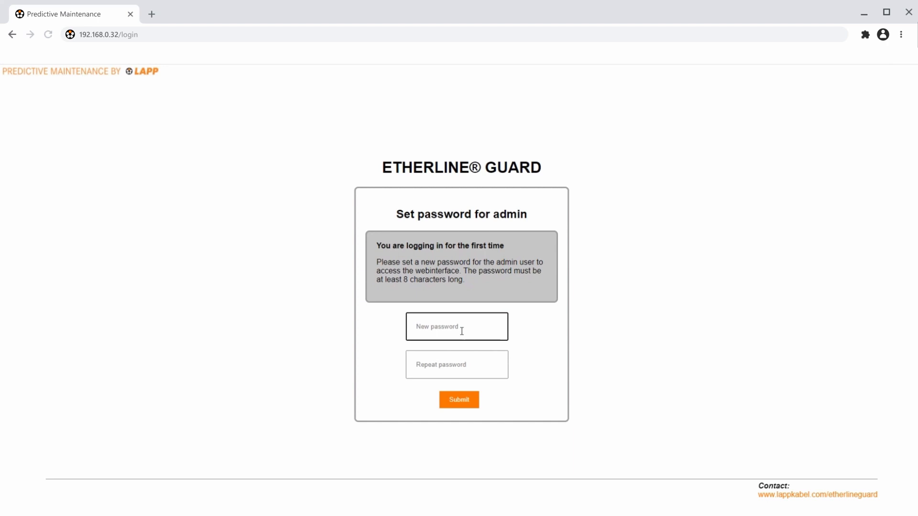
- Set a new admin password in both password fields, submit it and dismiss the Teach-in info message
left_click(461, 331)
key("Tab")
type("a")
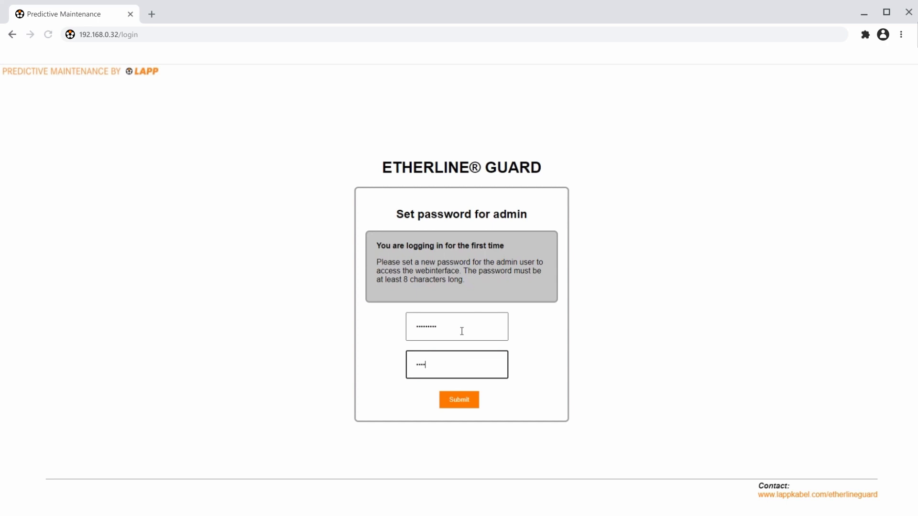
key("Return")
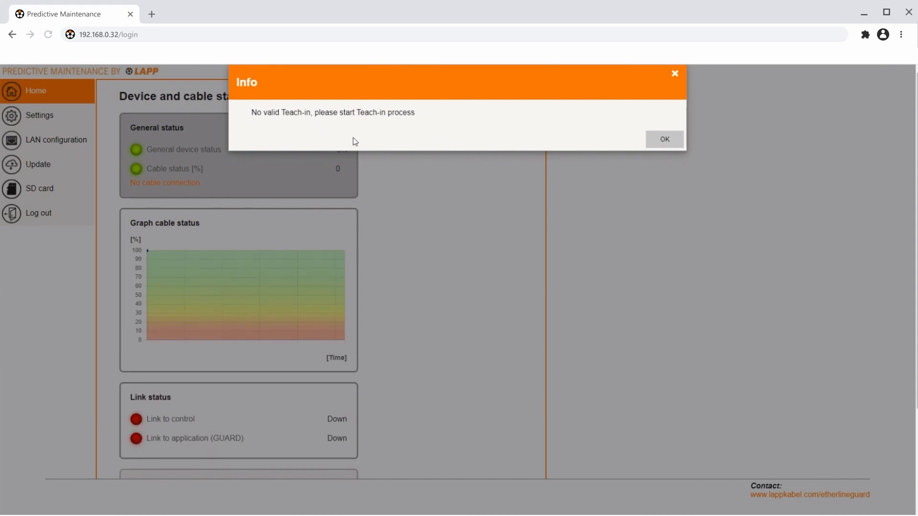
left_click(676, 141)
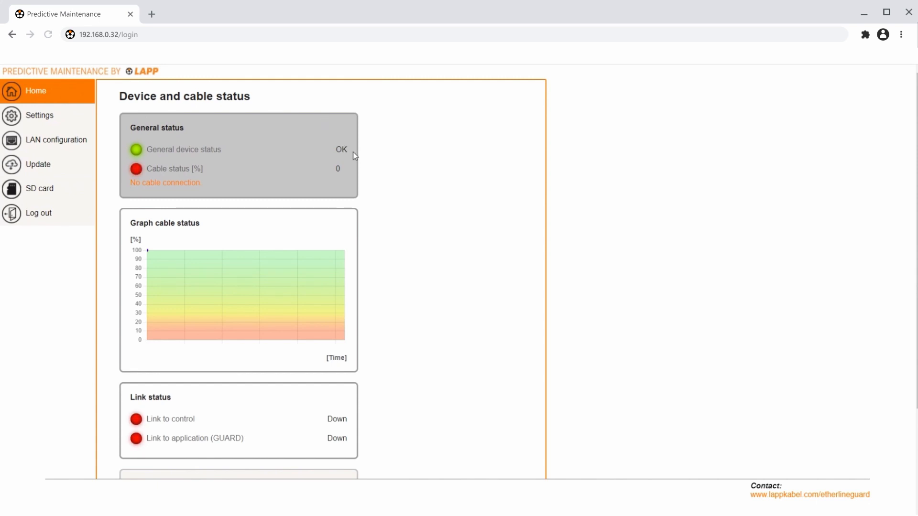
- Examine the general status, cable status, link status and device properties on the home page
left_click_drag(339, 151, 157, 150)
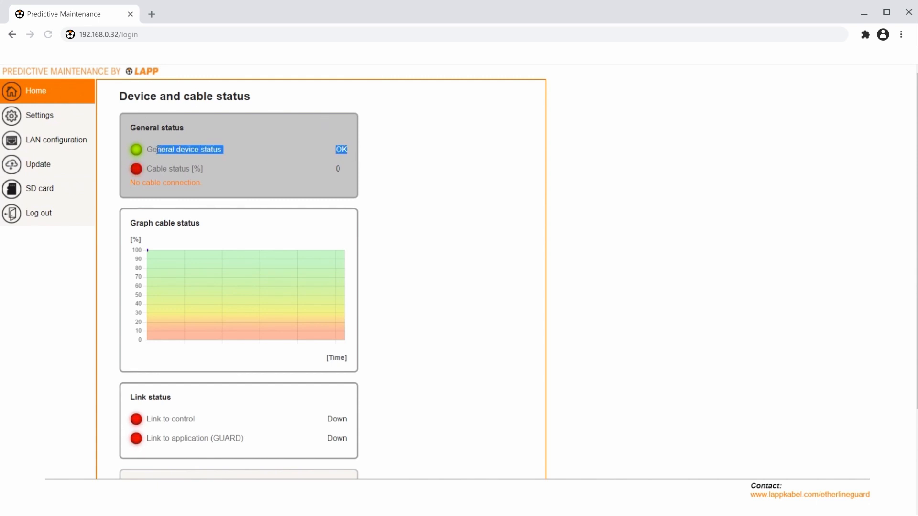
left_click(168, 150)
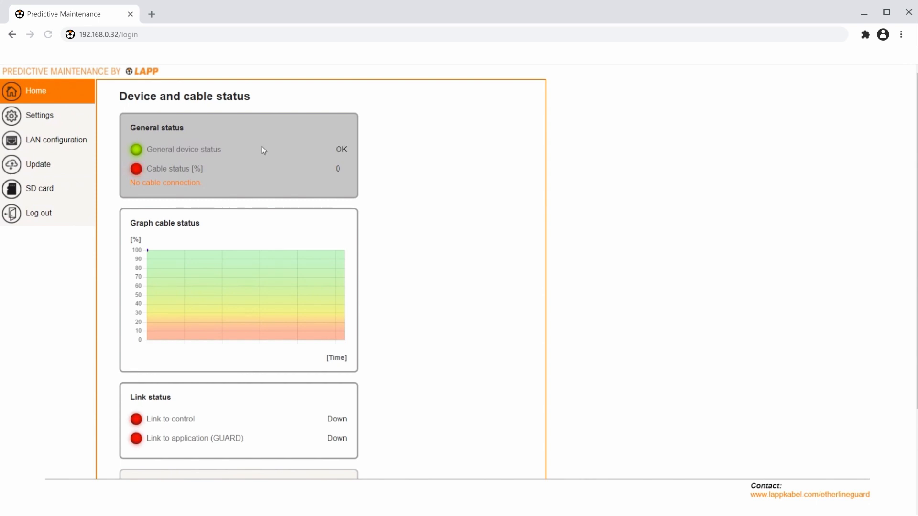
double_click(340, 149)
left_click_drag(204, 169, 366, 173)
left_click(342, 170)
scroll(341, 286, "down", 3)
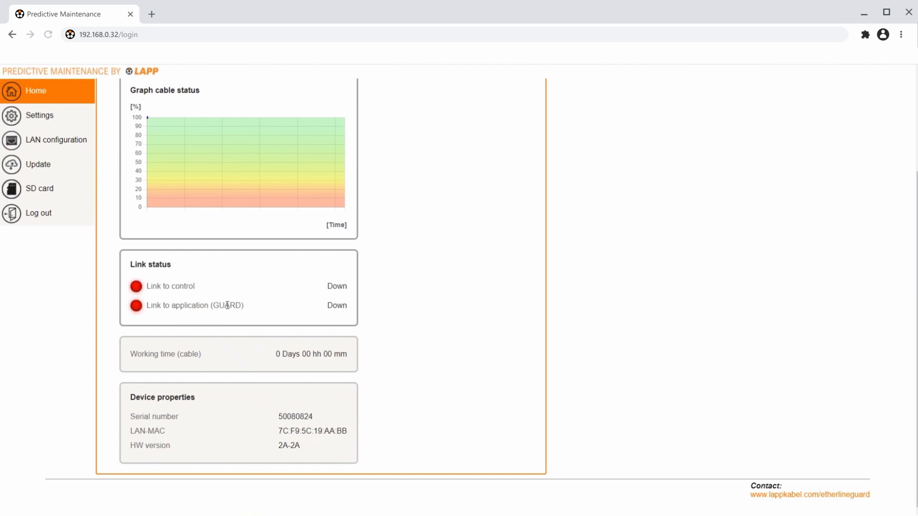
left_click_drag(244, 305, 210, 306)
left_click(213, 306)
left_click_drag(335, 415, 127, 411)
left_click(124, 409)
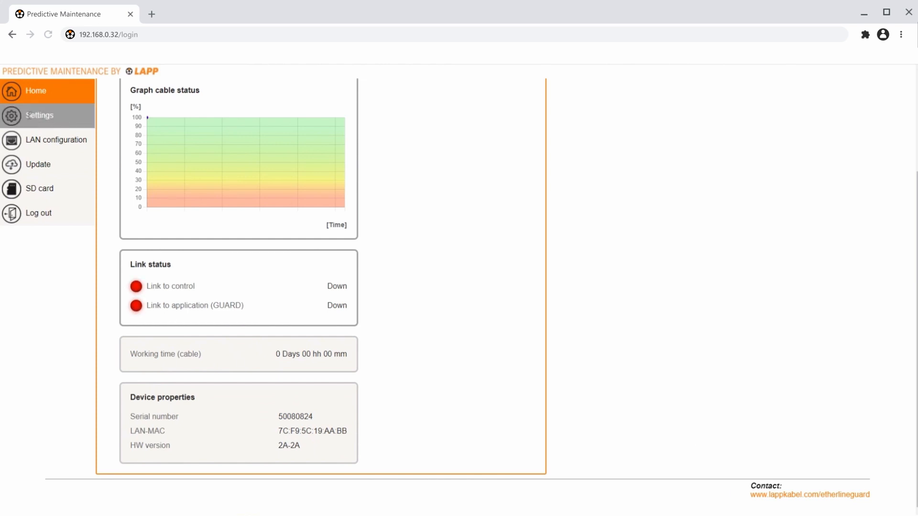
- Open the Settings page, view the web interface password change form and cancel it
left_click(37, 115)
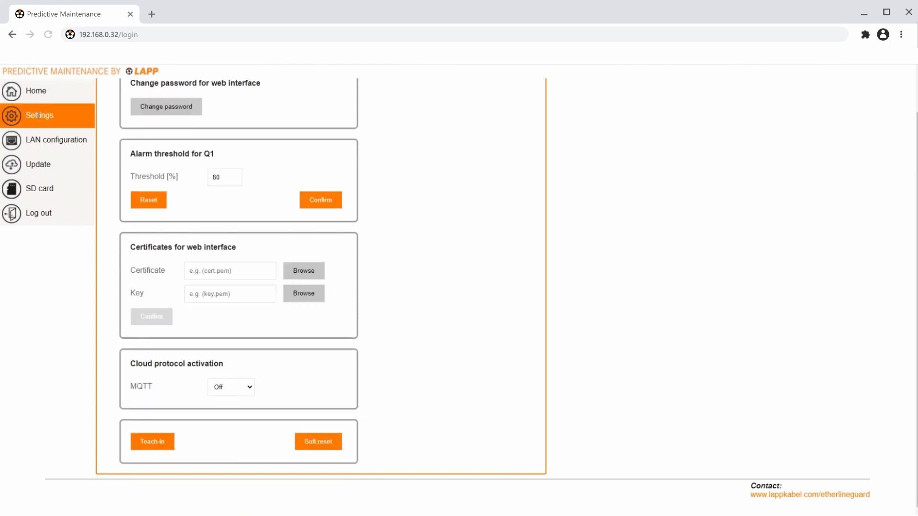
scroll(394, 168, "up", 1)
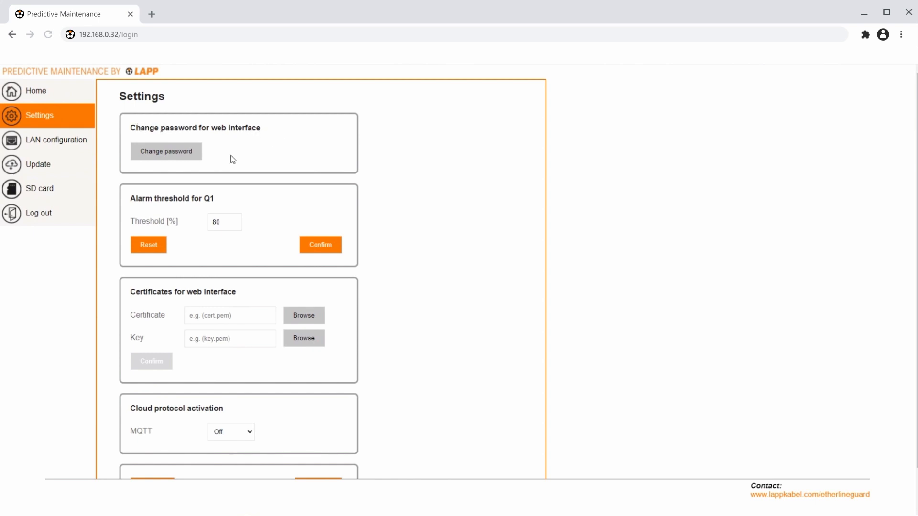
left_click(159, 153)
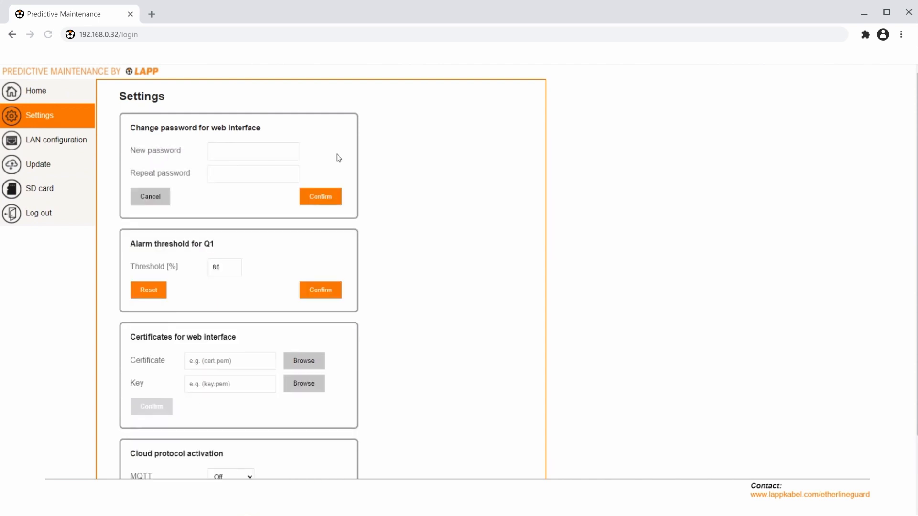
left_click(160, 198)
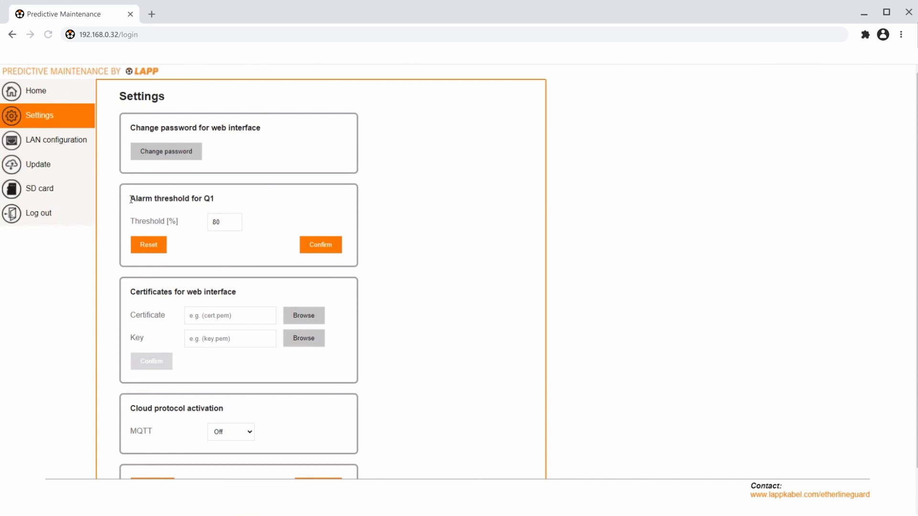
- Set the alarm threshold for Q1 to 21 %
left_click_drag(133, 201, 216, 200)
left_click(216, 200)
double_click(234, 220)
double_click(234, 224)
left_click(234, 223)
left_click(234, 224)
left_click(234, 224)
triple_click(234, 224)
triple_click(235, 224)
triple_click(234, 224)
- Switch MQTT on under the cloud protocol activation
scroll(173, 253, "down", 1)
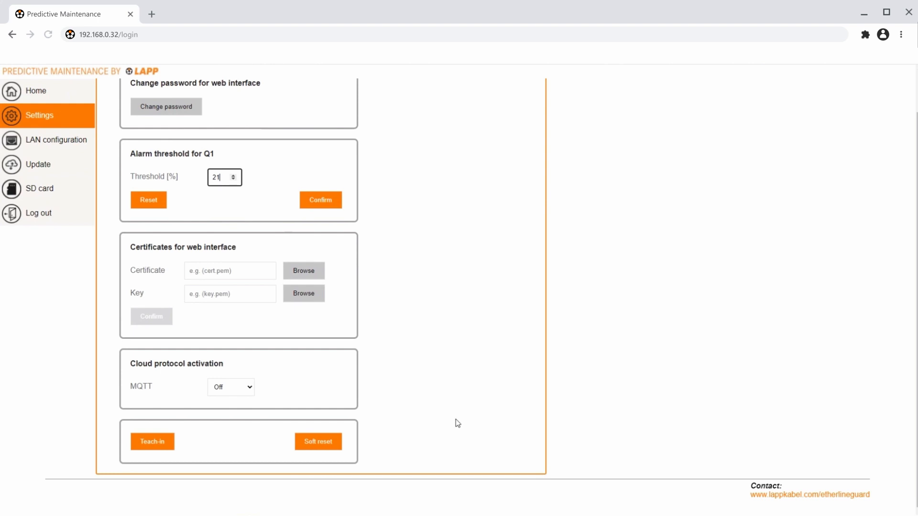
left_click_drag(130, 363, 260, 363)
left_click(258, 364)
left_click(228, 388)
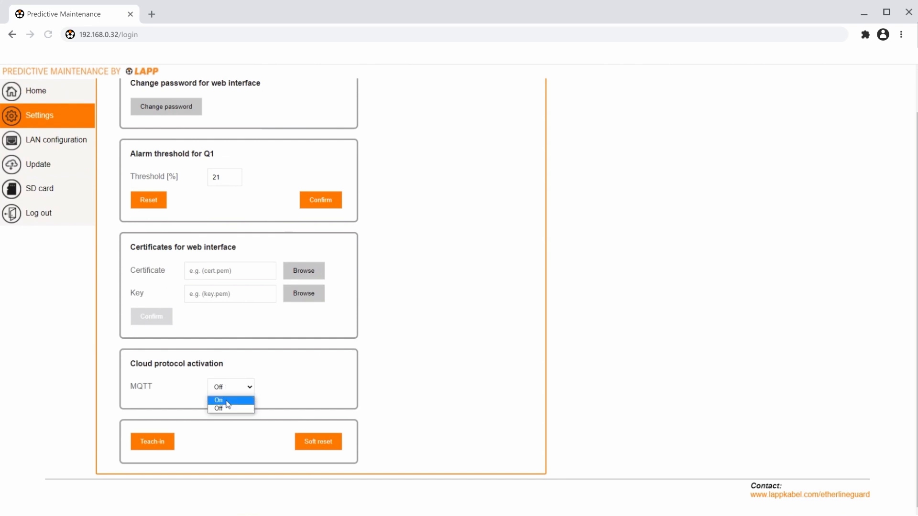
left_click(228, 402)
- Examine the broker address and broker port fields of the MQTT settings
scroll(331, 364, "down", 2)
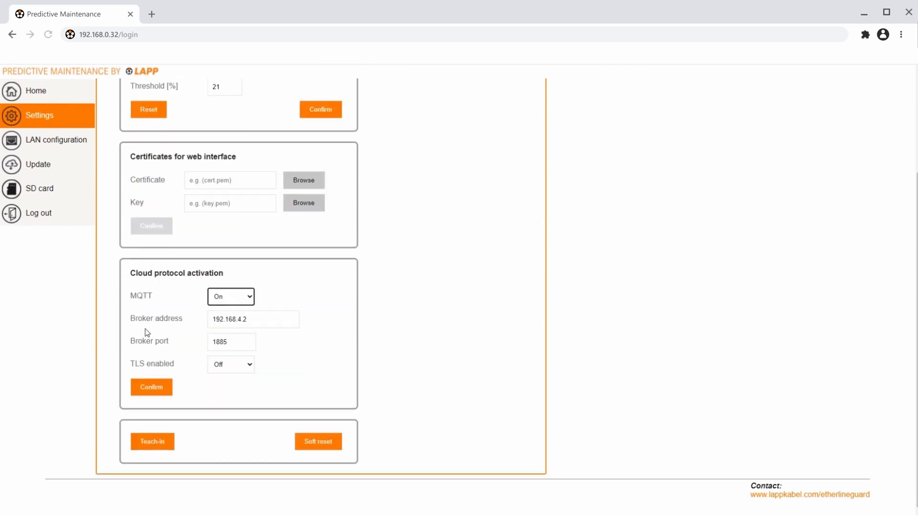
left_click_drag(133, 320, 206, 321)
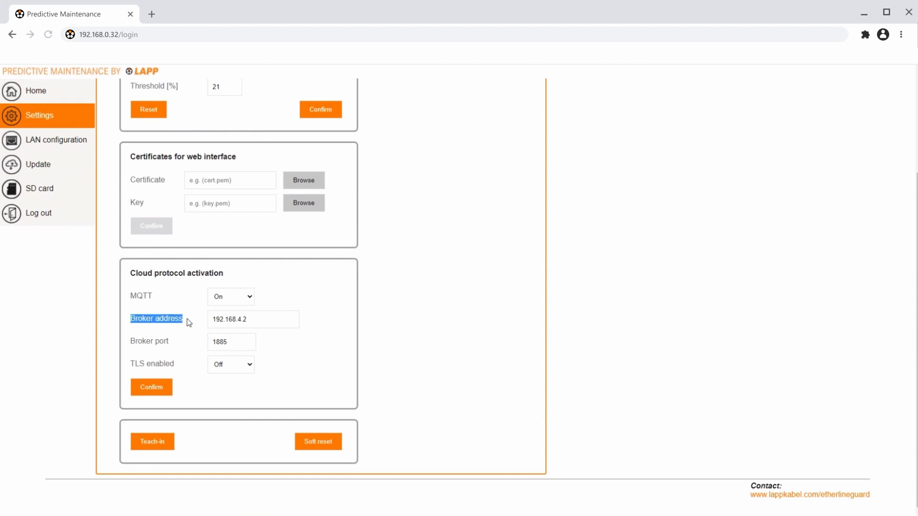
left_click(187, 323)
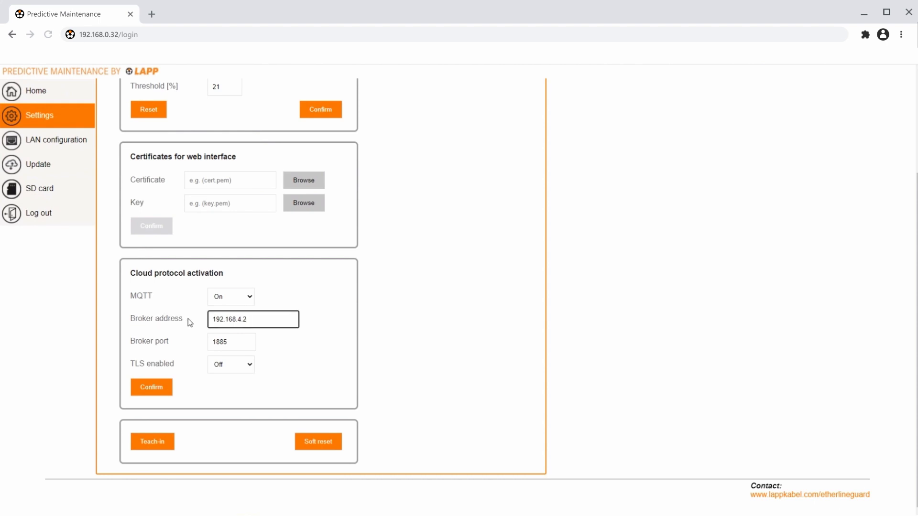
left_click_drag(128, 342, 187, 352)
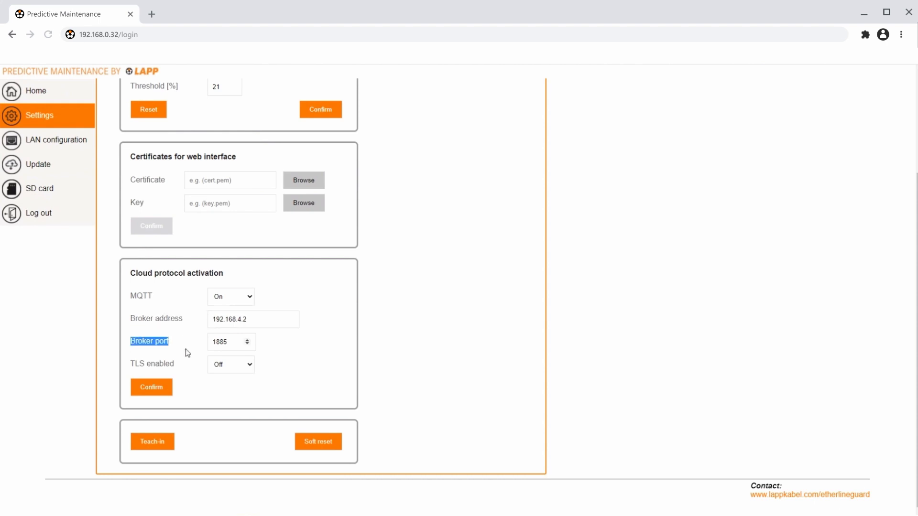
left_click(187, 352)
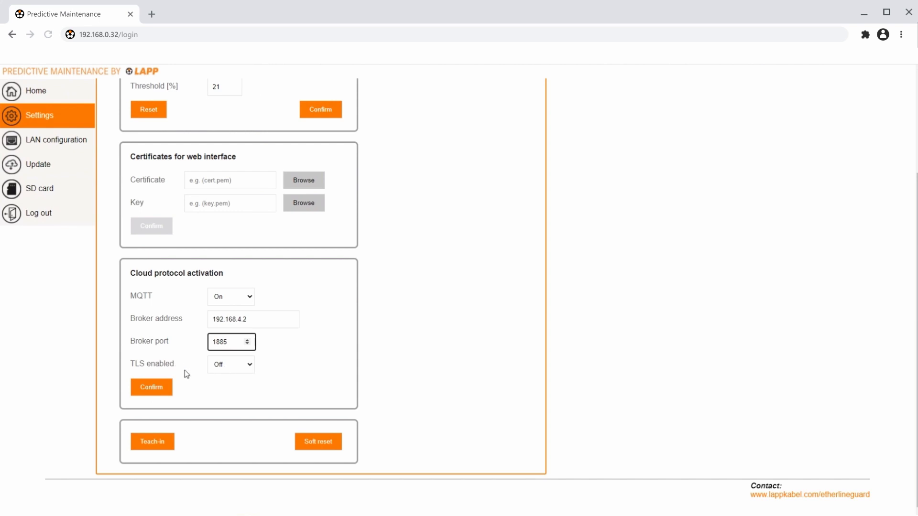
- Enable TLS for MQTT to view the certificate and client key fields, and switch it back off
left_click(237, 368)
left_click(239, 377)
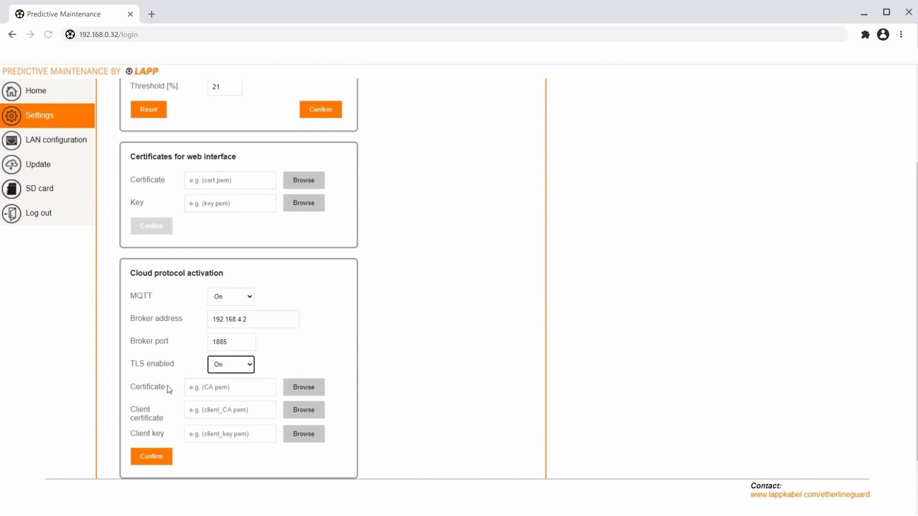
left_click(235, 367)
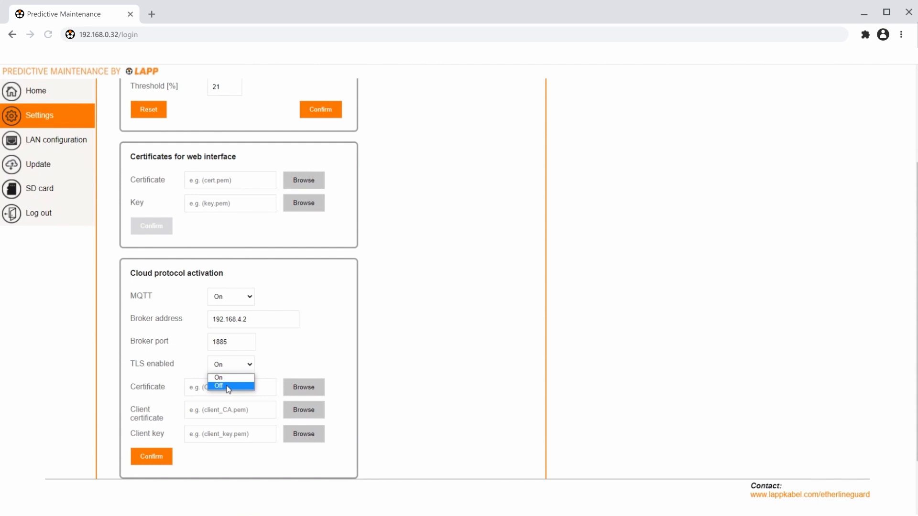
left_click(228, 387)
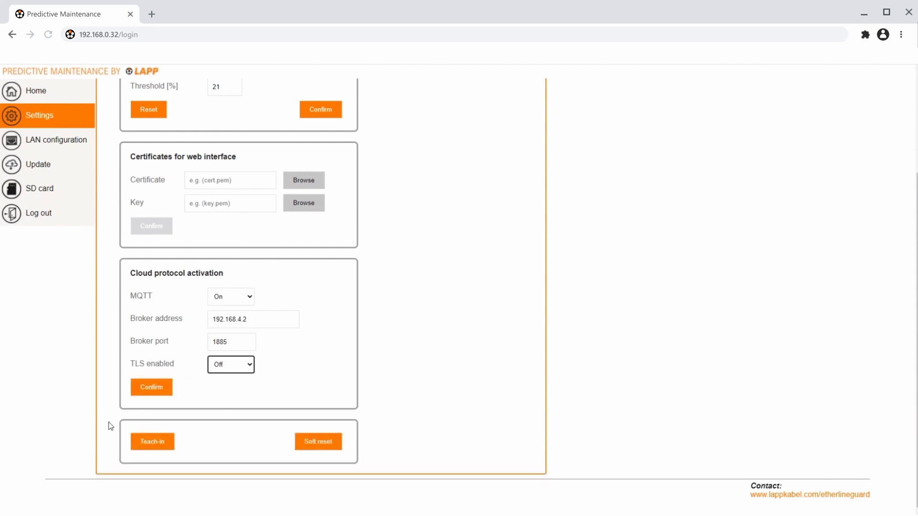
left_click(114, 454)
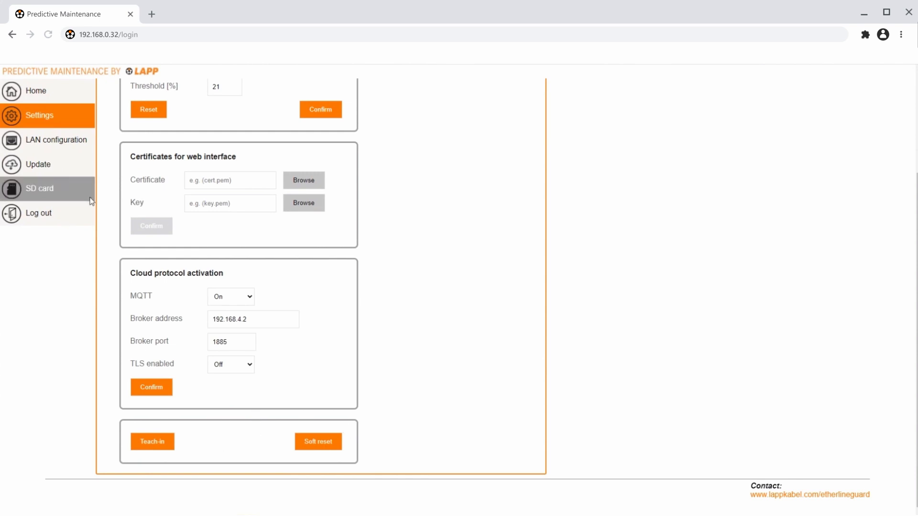
- Open the LAN configuration page and examine its DHCP setting
scroll(243, 171, "up", 3)
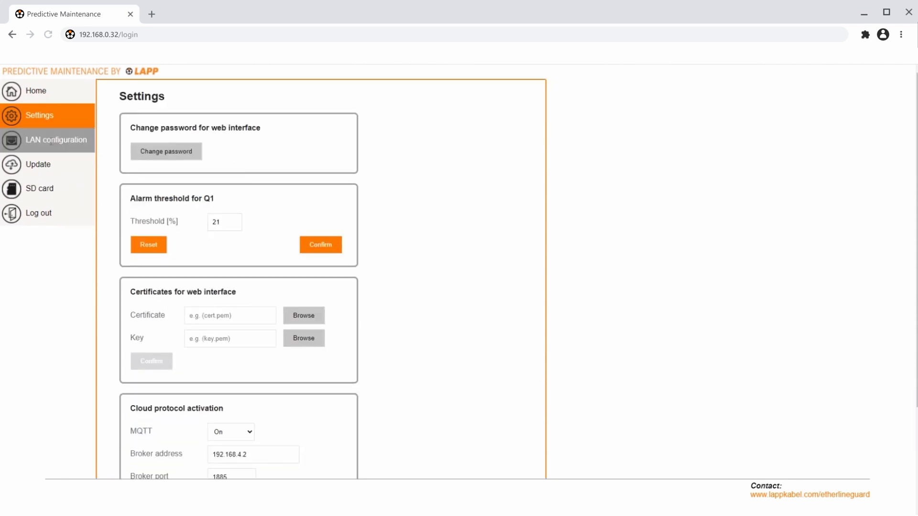
left_click(51, 142)
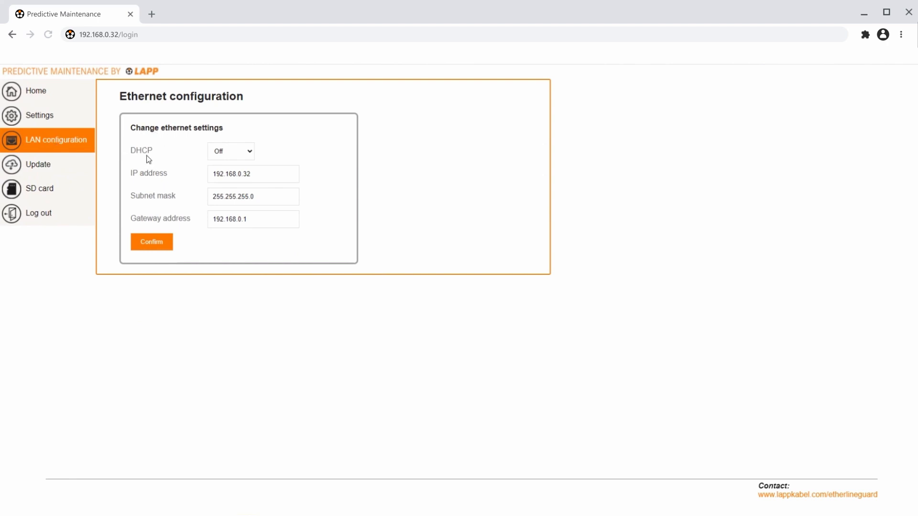
left_click_drag(155, 149, 137, 150)
left_click(129, 154)
- Switch DHCP on in the Ethernet settings and turn it back off
left_click(236, 153)
left_click(234, 164)
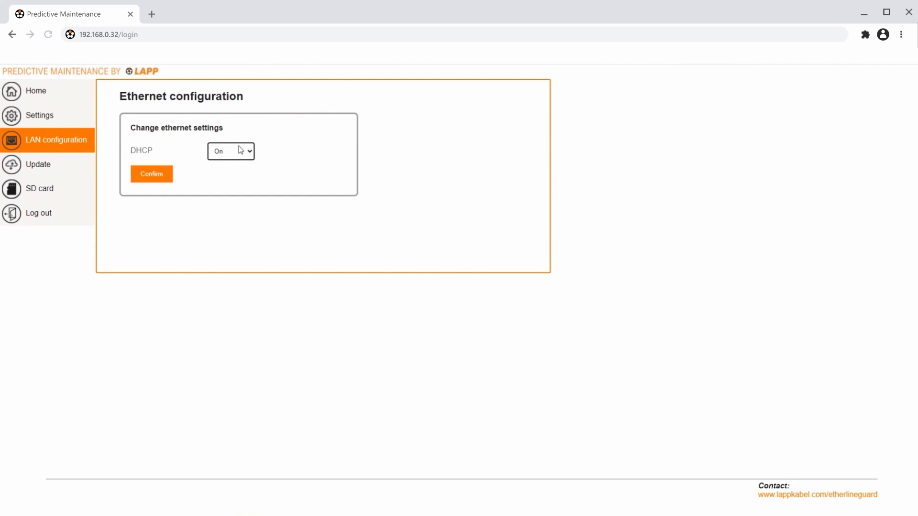
left_click(245, 157)
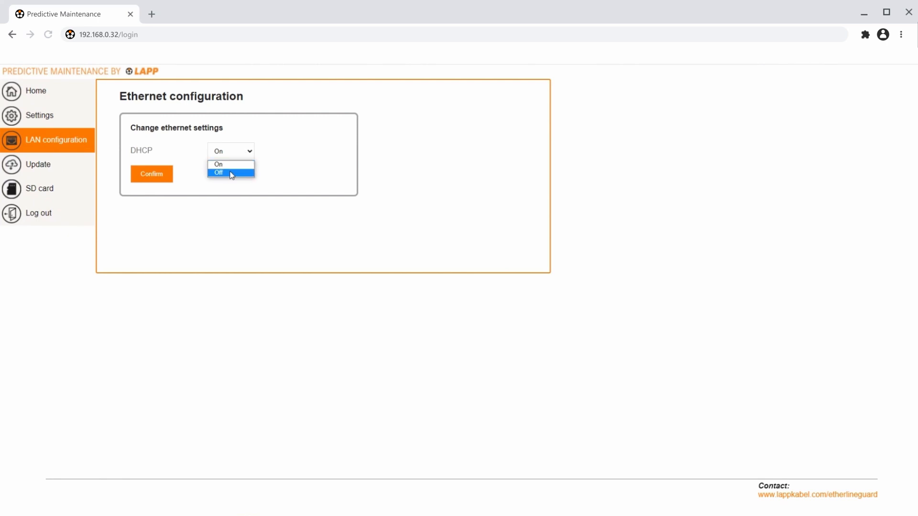
left_click(230, 173)
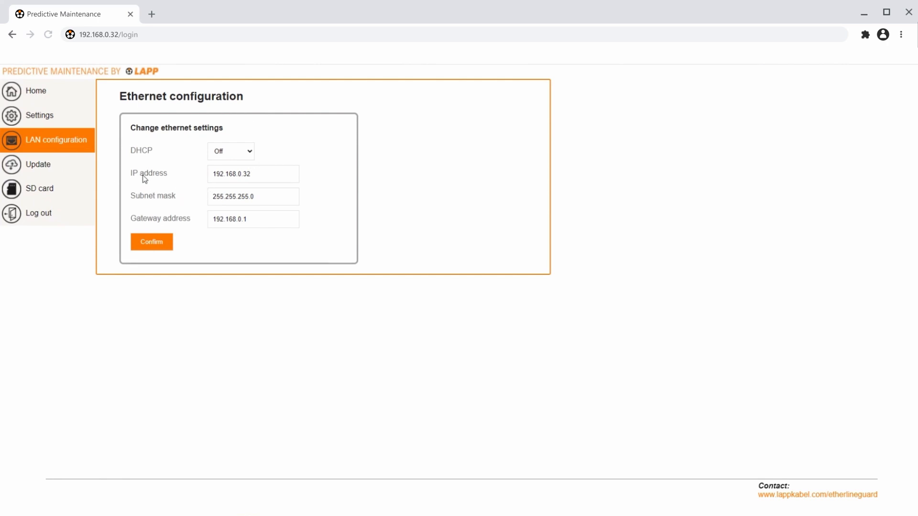
- Examine the static IP address and subnet mask fields in the Ethernet settings
left_click(283, 175)
left_click_drag(210, 174, 262, 175)
left_click(261, 175)
left_click(315, 181)
mouse_move(269, 174)
left_mouse_down()
mouse_move(219, 174)
mouse_move(264, 173)
left_mouse_up()
left_click(217, 174)
left_click(264, 173)
left_click(187, 198)
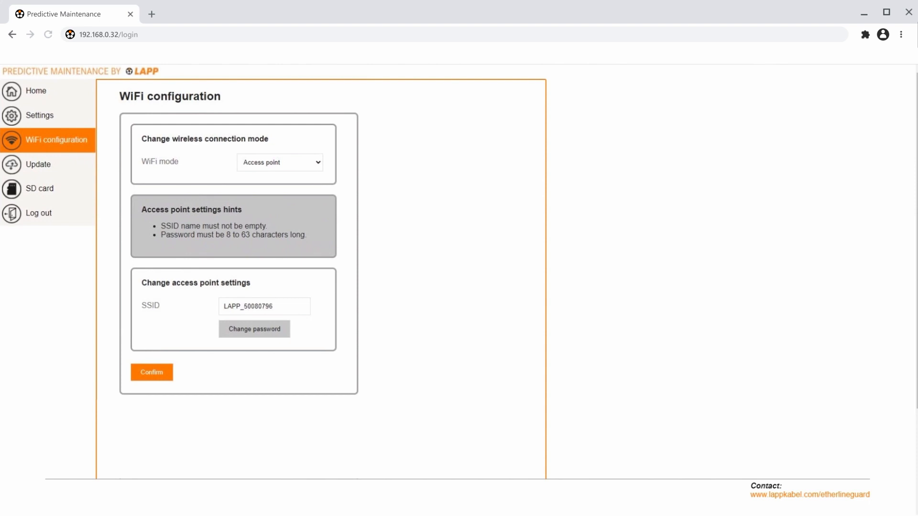
- Change the WiFi mode to Client and on to Access point and client, reviewing the settings each mode offers
key("Down")
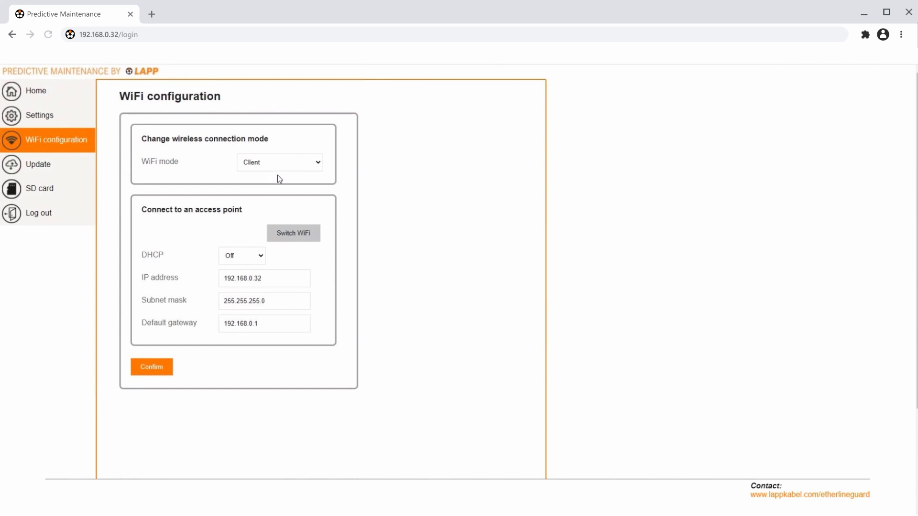
key("Down")
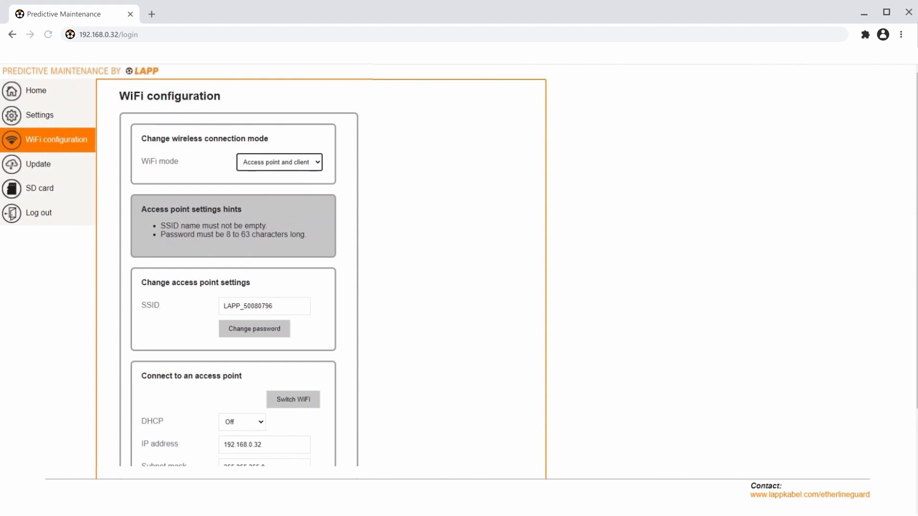
scroll(287, 286, "down", 2)
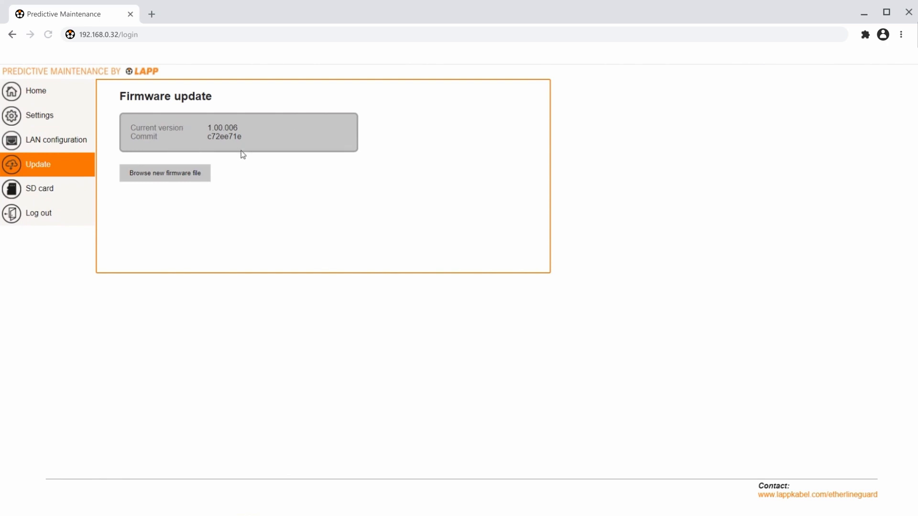
- Open the SD card page and examine the card's mounting status and the available log levels
left_click(59, 189)
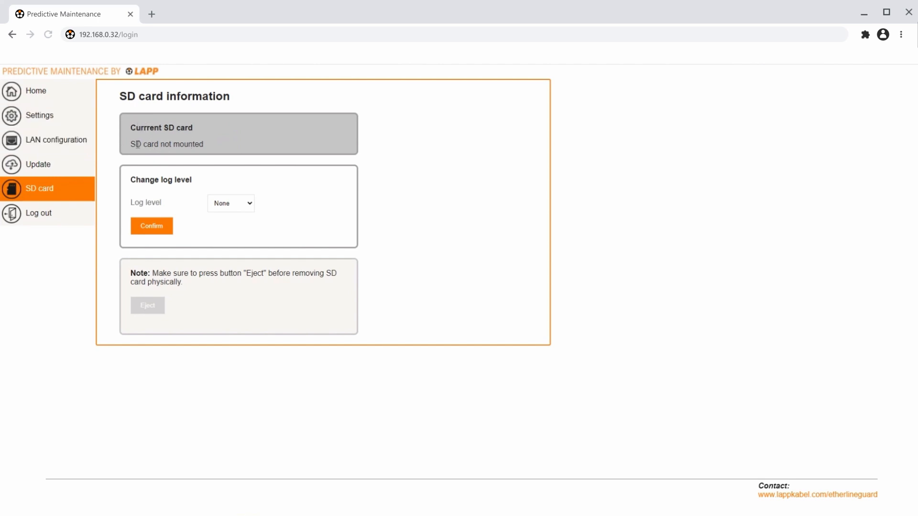
mouse_move(135, 144)
left_mouse_down()
mouse_move(200, 144)
mouse_move(130, 144)
left_mouse_up()
left_click(200, 145)
left_click(163, 143)
left_click_drag(161, 144, 208, 148)
left_click(212, 147)
left_click(238, 202)
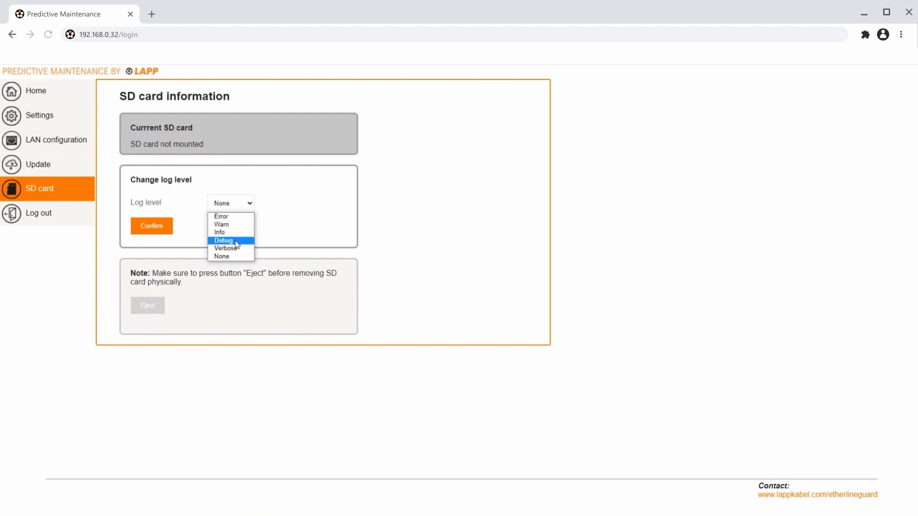
left_click(288, 218)
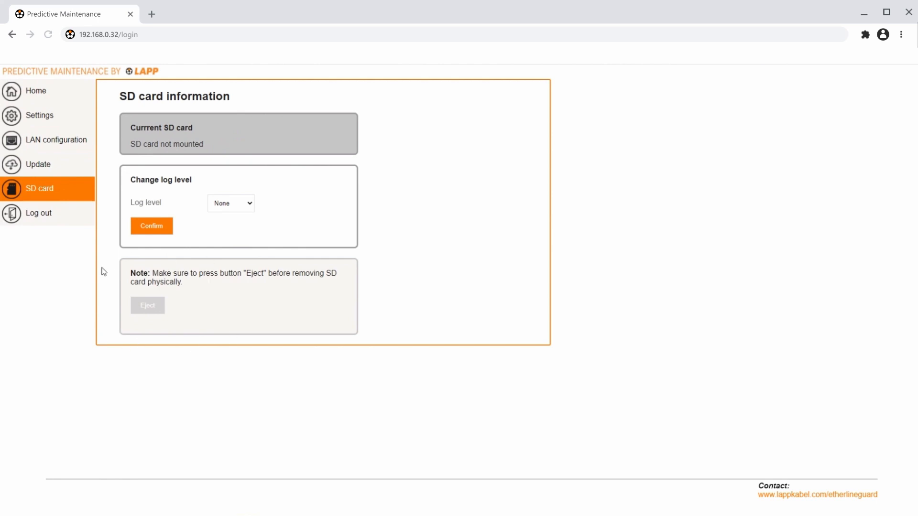
- Log out of the web interface
left_click(32, 212)
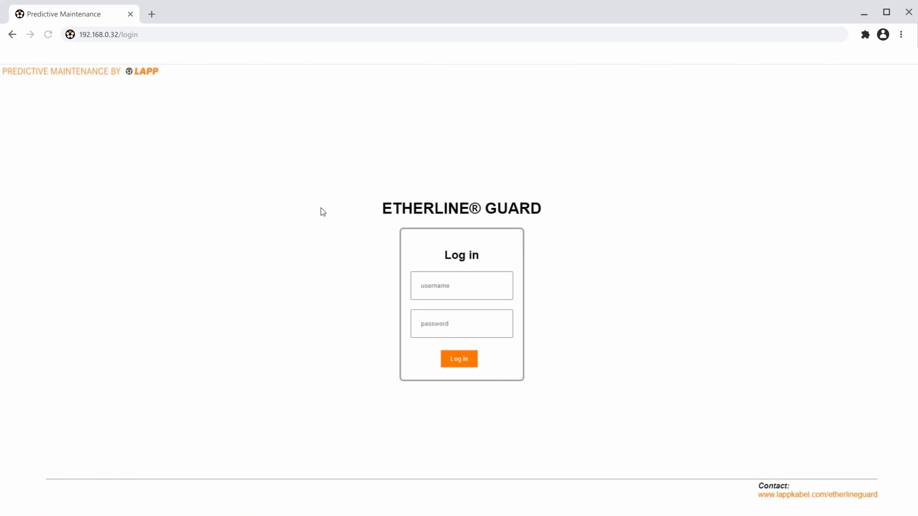